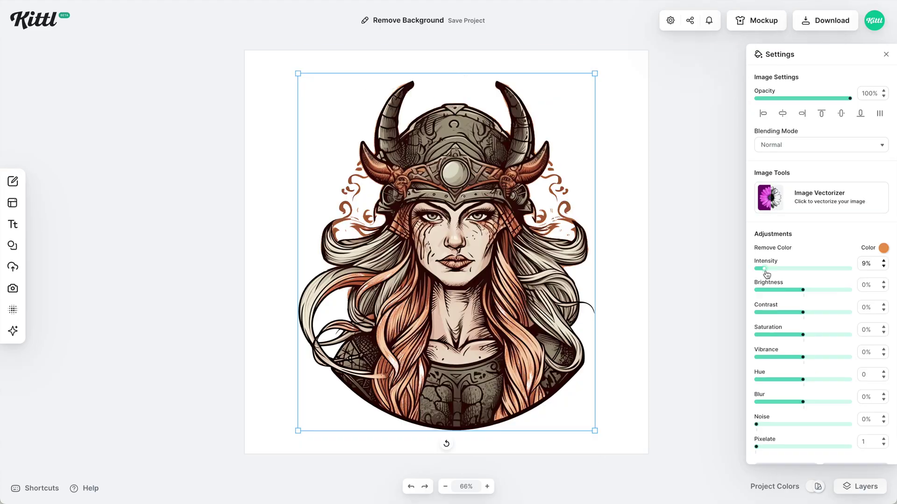
- Select the Viking illustration and sample its orange circle with Remove Color's eyedropper
left_click_drag(757, 274, 805, 274)
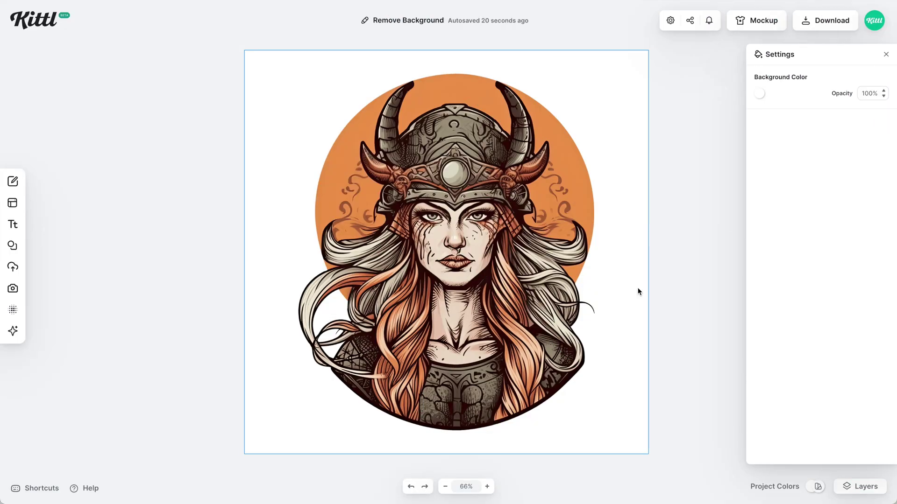
left_click(486, 324)
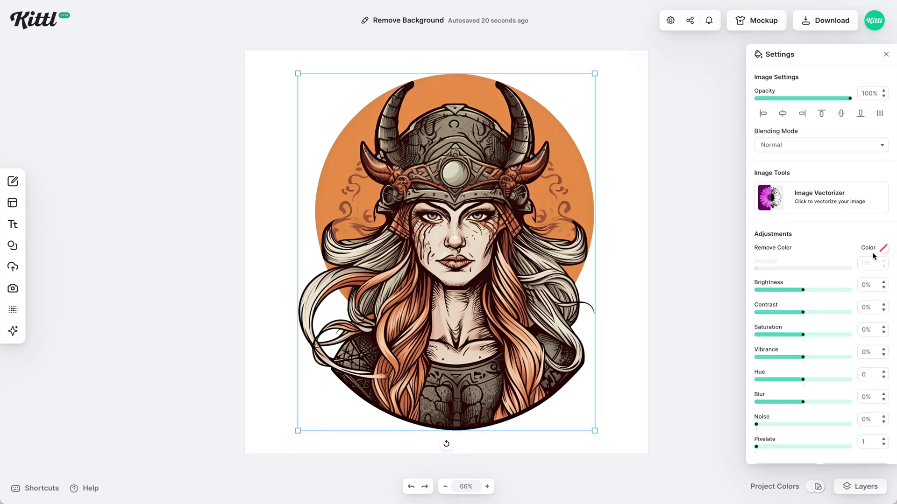
left_click(883, 249)
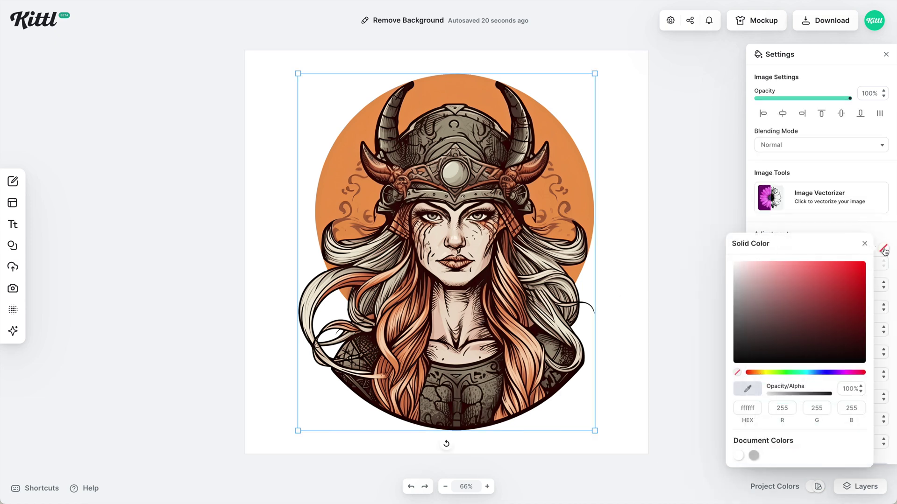
left_click(743, 391)
left_click(579, 194)
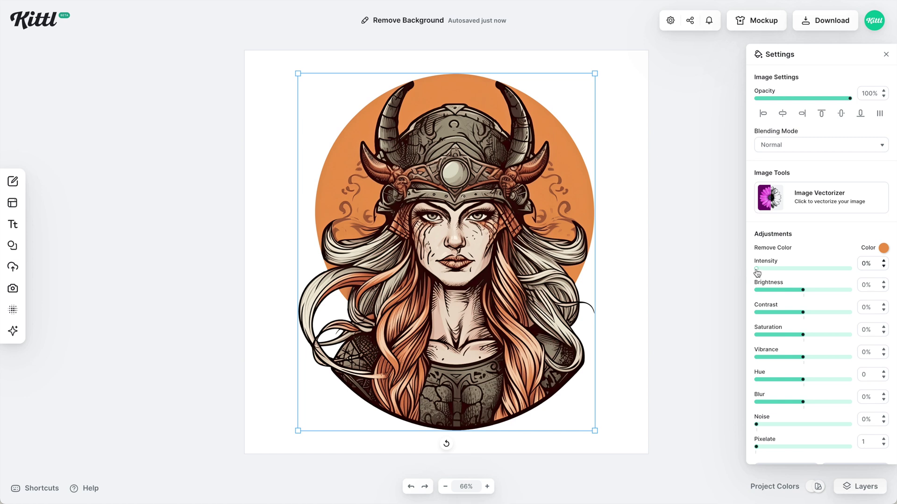
- Raise removal intensity to 65%, set saturation to -67% and contrast to 7%
left_click_drag(758, 272, 819, 275)
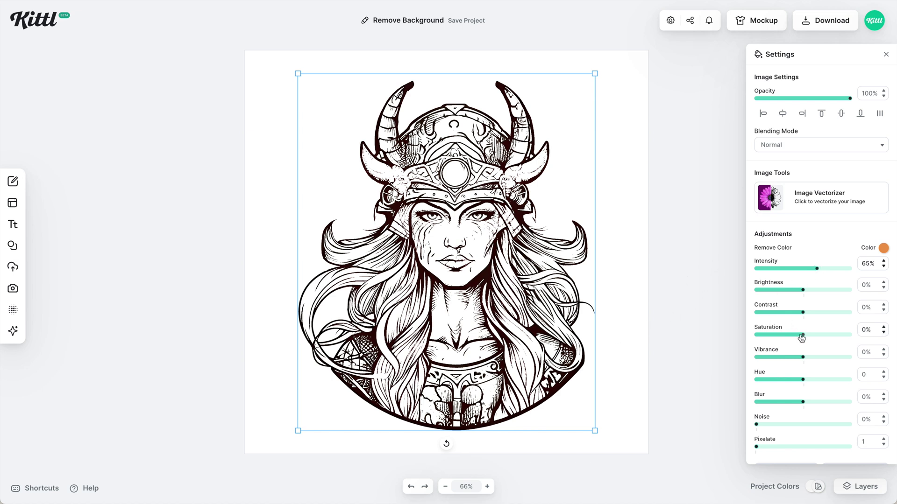
left_click_drag(802, 337, 772, 338)
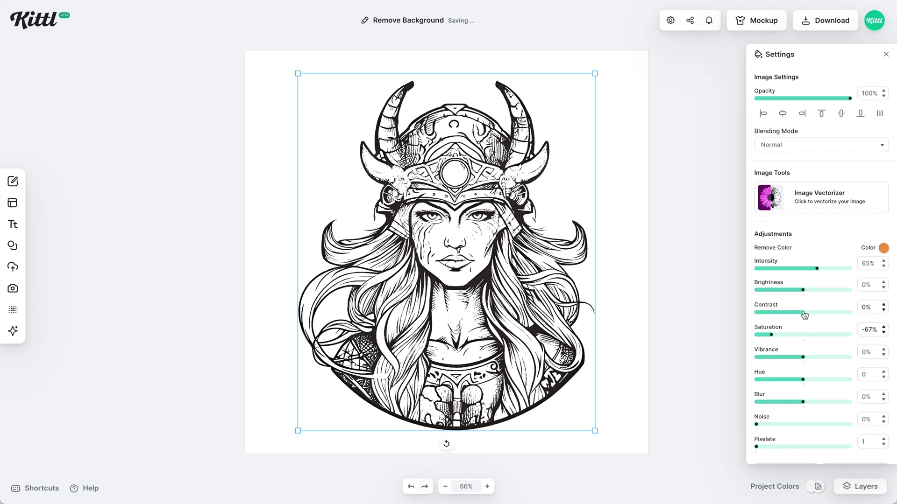
left_click_drag(803, 313, 808, 315)
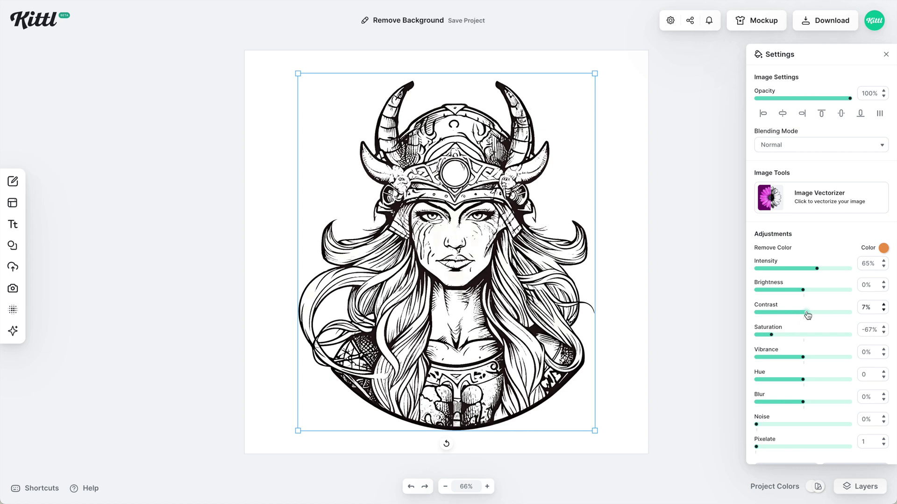
- Select the empty page so its background colour can be set to red
left_click(646, 274)
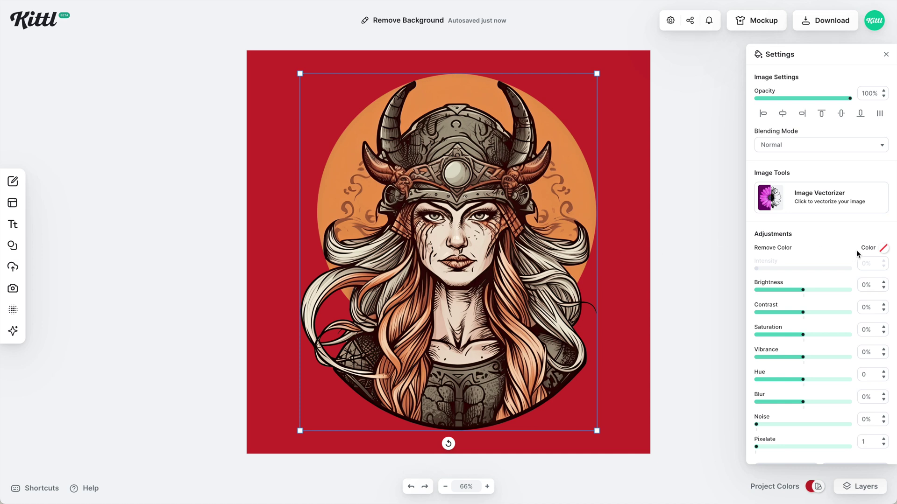
- Sample the illustration's dark outline colour with Remove Color's eyedropper
left_click(883, 250)
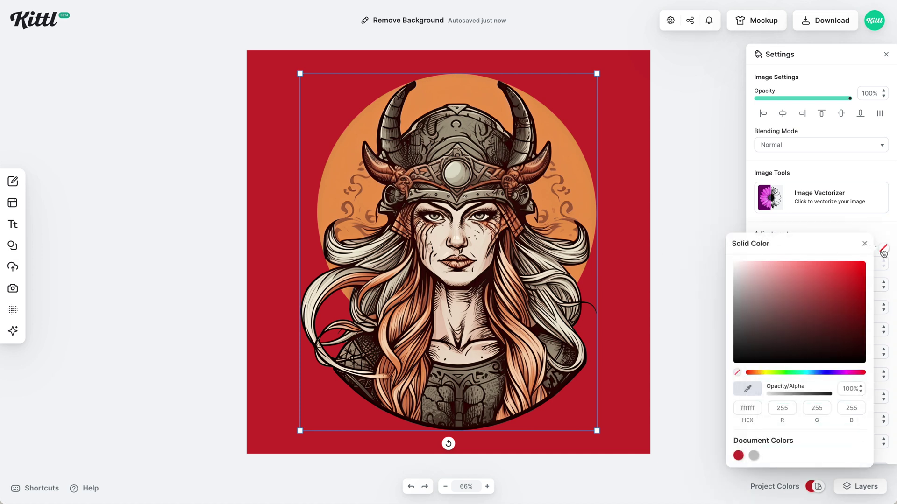
left_click(748, 389)
left_click(535, 330)
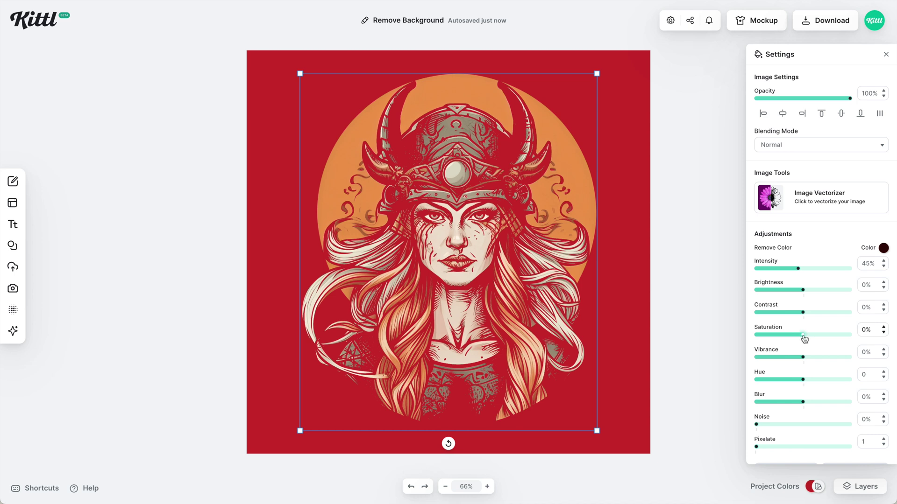
- Set saturation to -100% and contrast to 100%, then deselect the image
left_click_drag(804, 337, 741, 339)
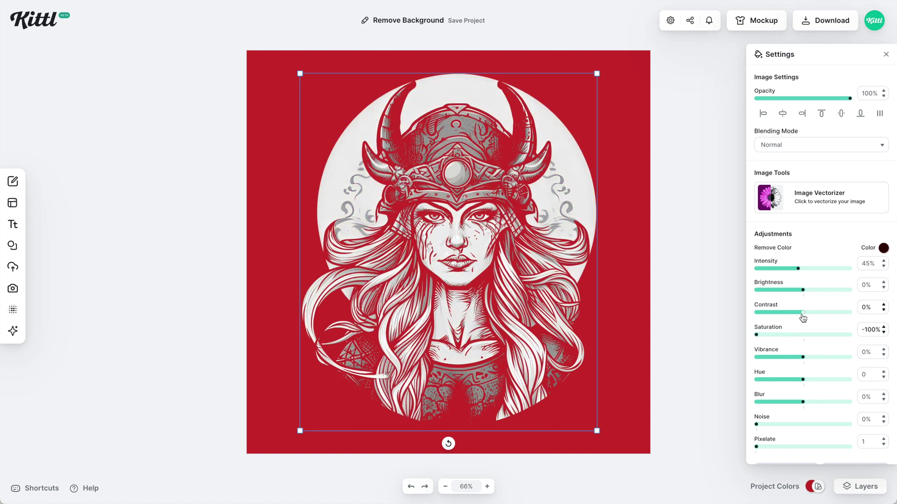
left_click_drag(803, 314, 856, 318)
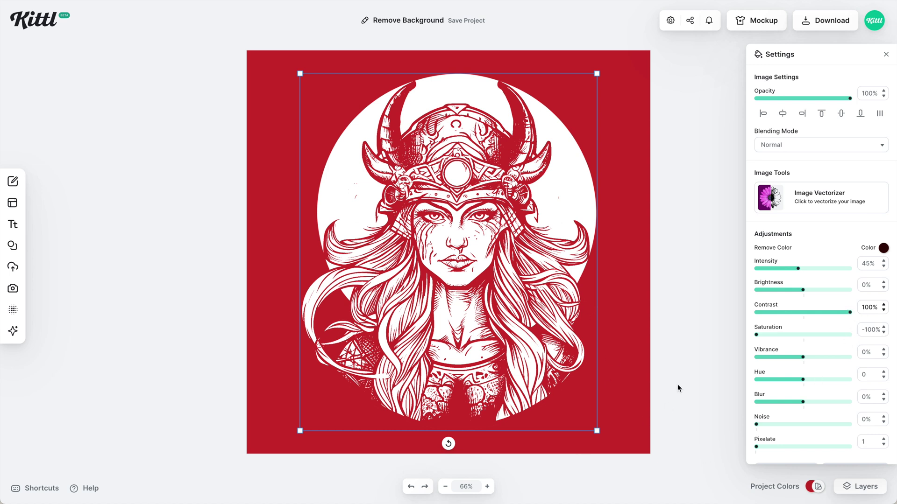
key("Escape")
key("Escape")
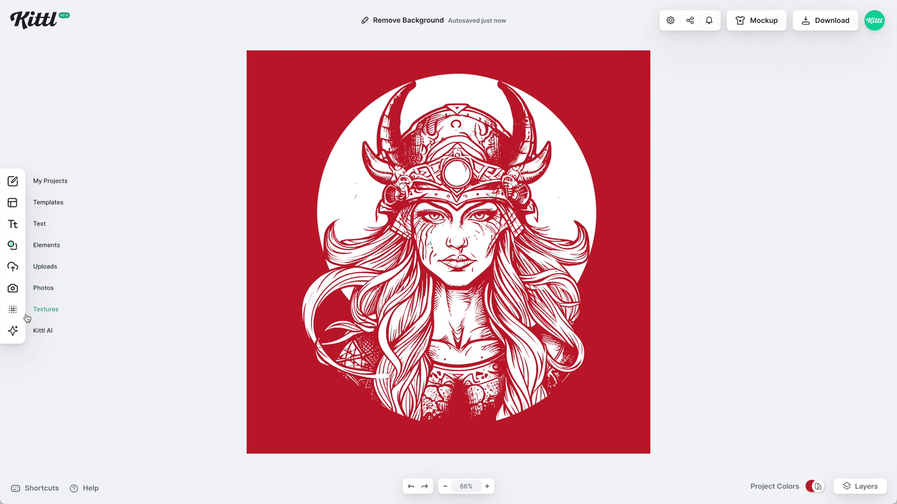
- Add the sunset photo from Photos, enlarge it over the canvas, and send it to back
left_click(41, 292)
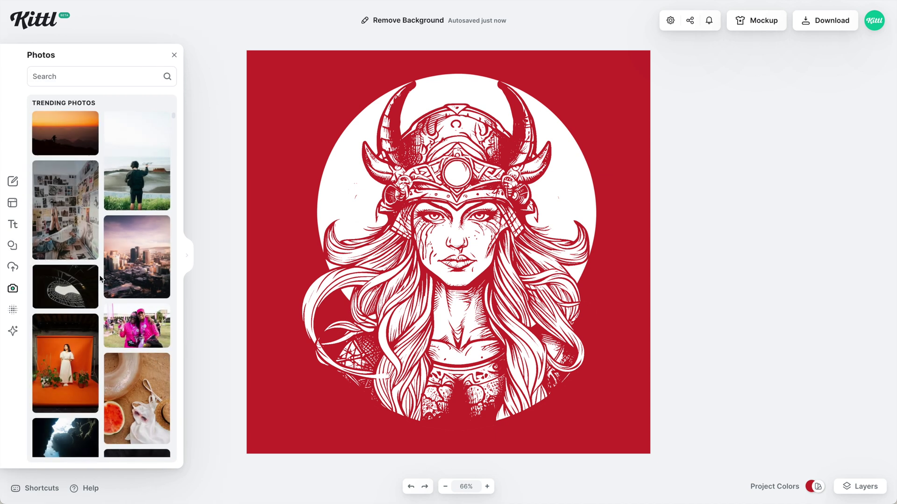
left_click(75, 146)
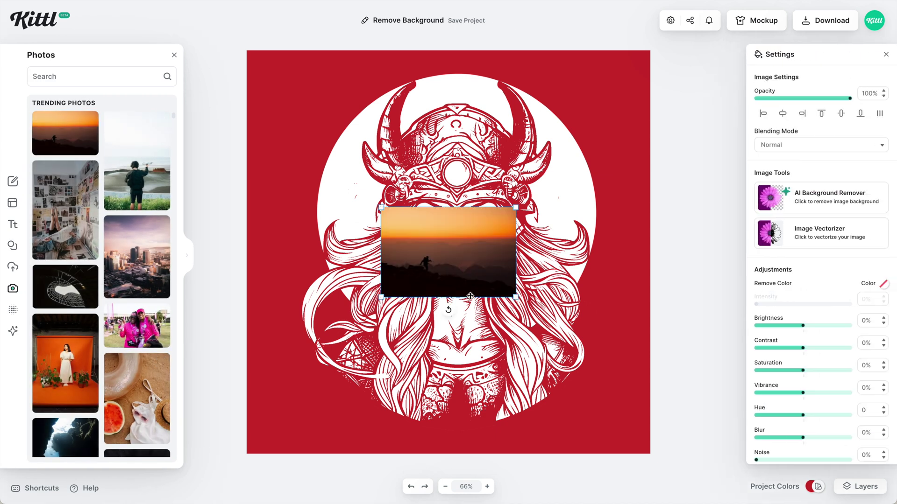
left_click_drag(515, 297, 654, 456)
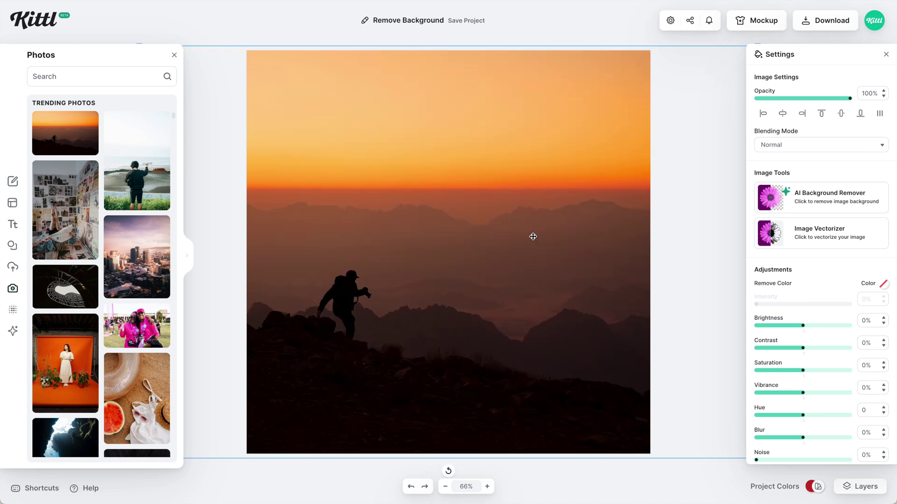
right_click(582, 233)
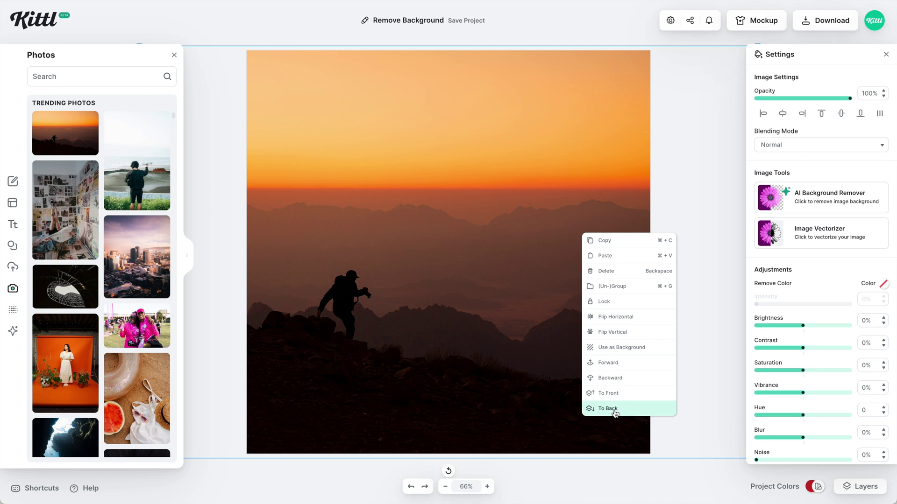
left_click(613, 409)
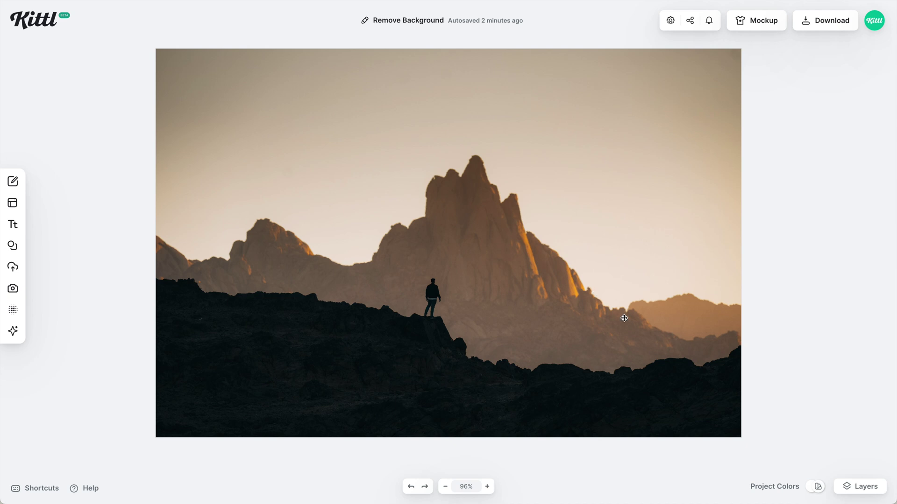
- Auto-remove the canyon photo's sky, set a tan d9b8a3 background, and paste the canyon photo
left_click(655, 307)
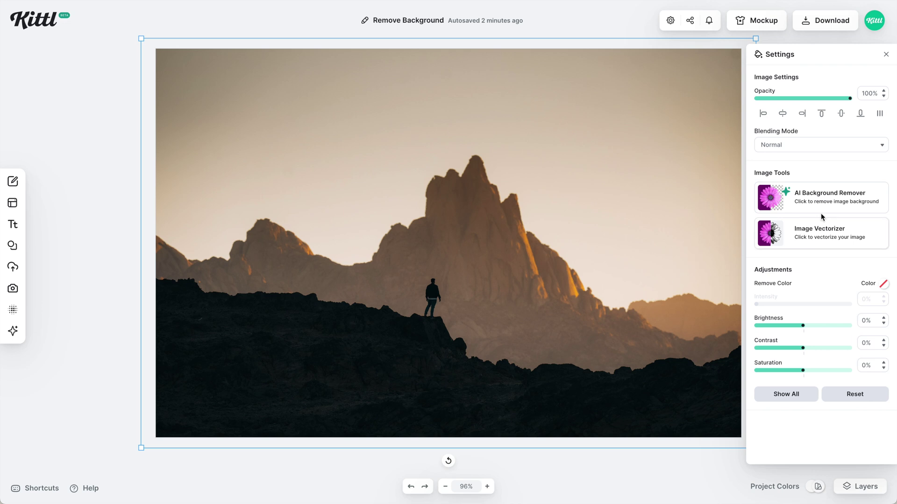
left_click(830, 210)
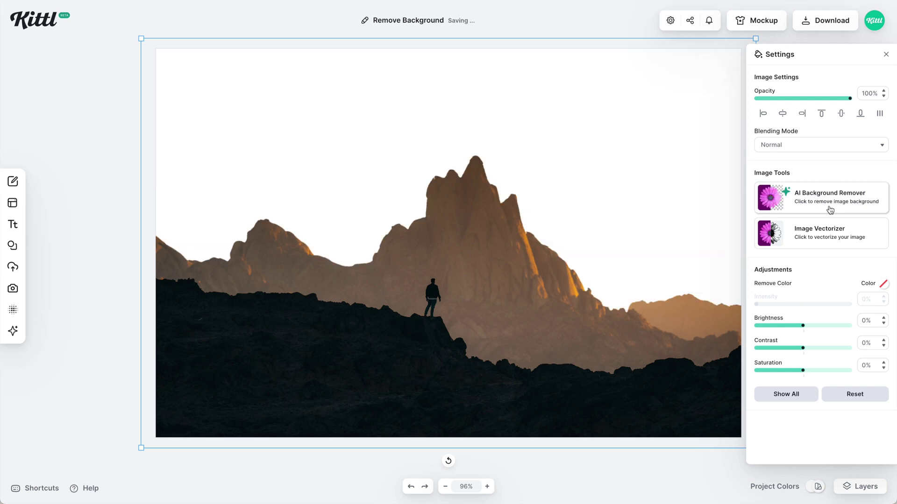
left_click(654, 157)
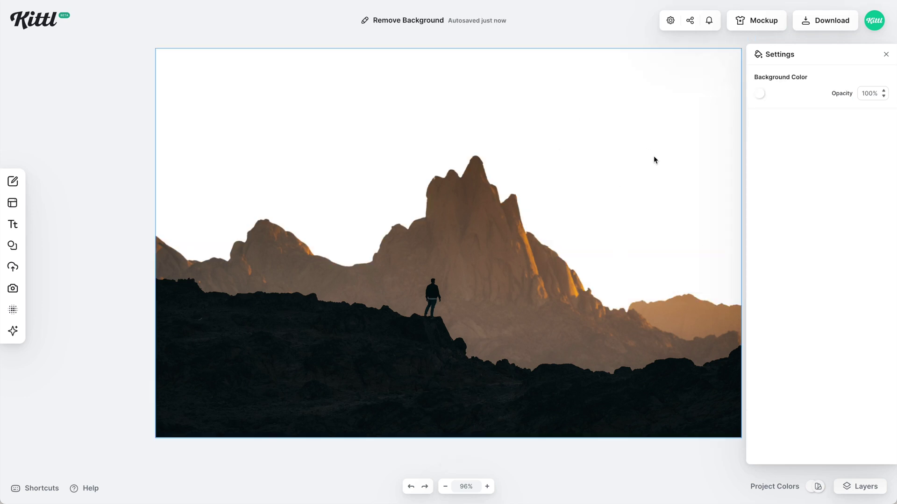
left_click(760, 95)
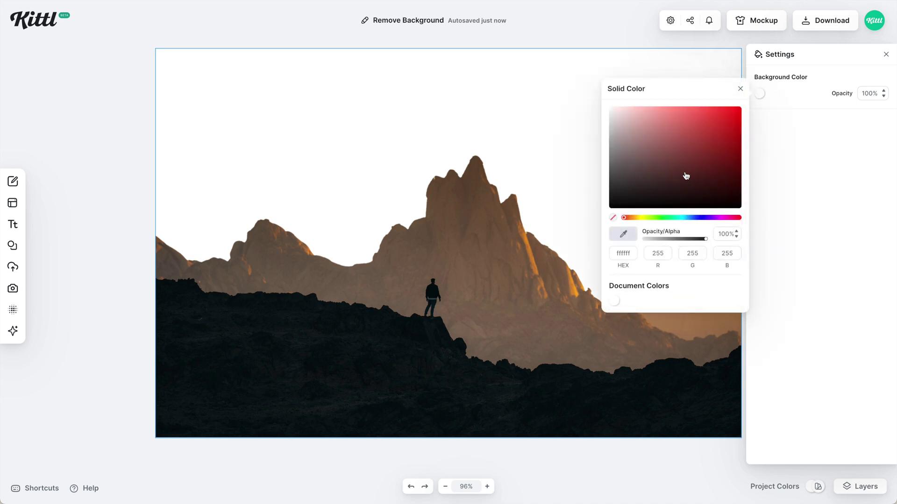
left_click(630, 218)
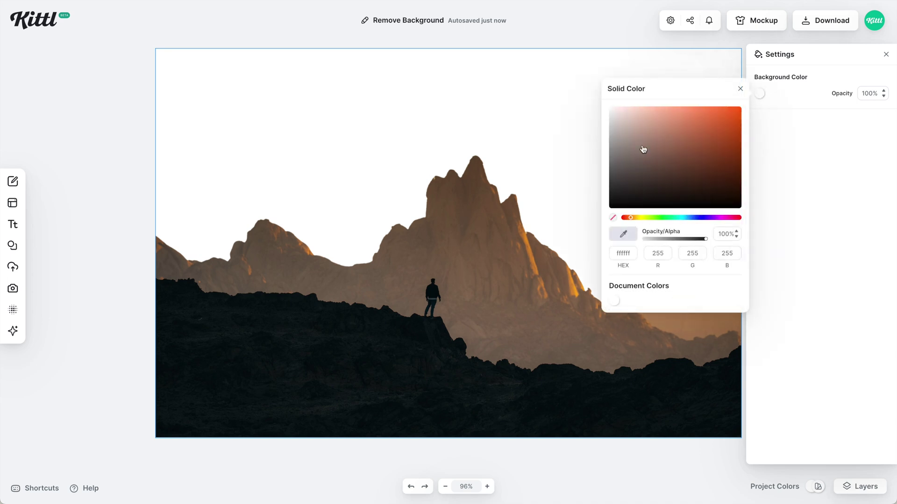
left_click(642, 122)
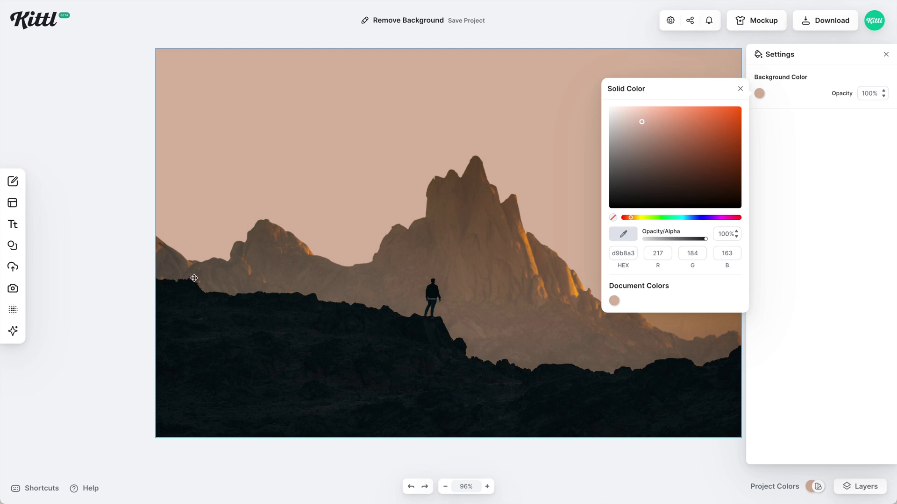
left_click(76, 292)
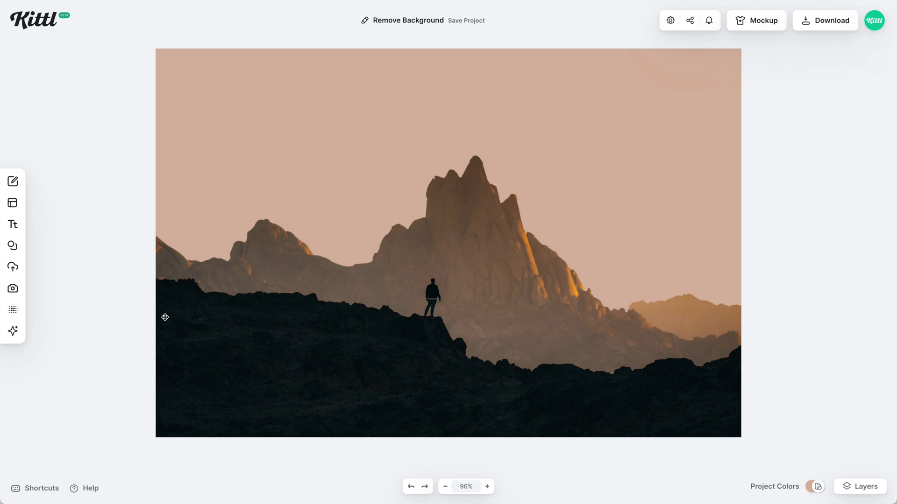
key("ctrl+v")
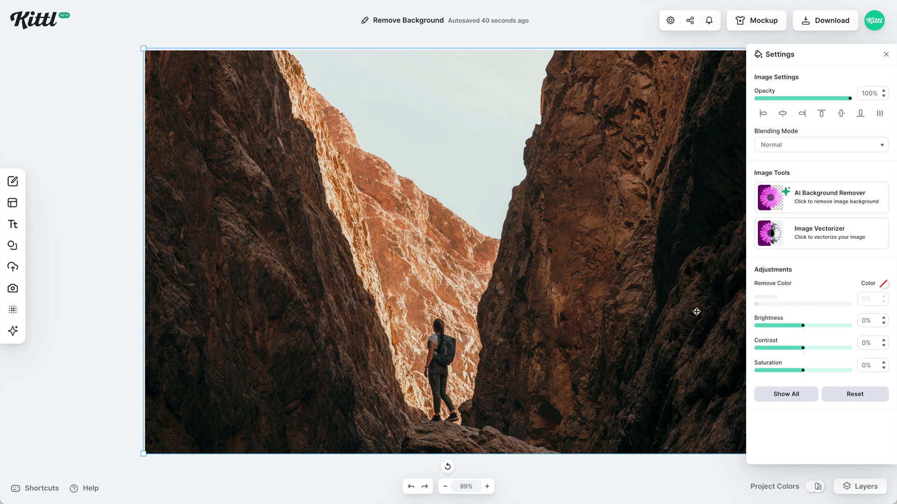
- Sample the canyon's pale sky with the Remove Color eyedropper and set Intensity to about 4%
left_click(881, 287)
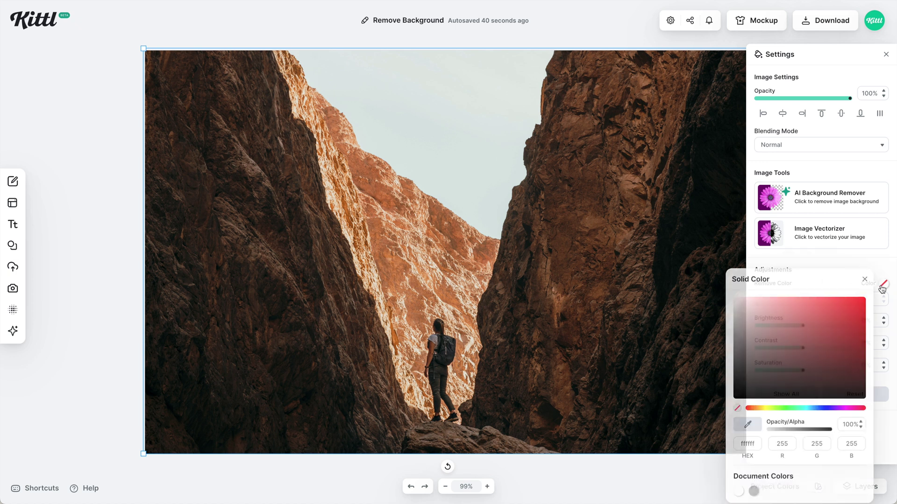
left_click(754, 430)
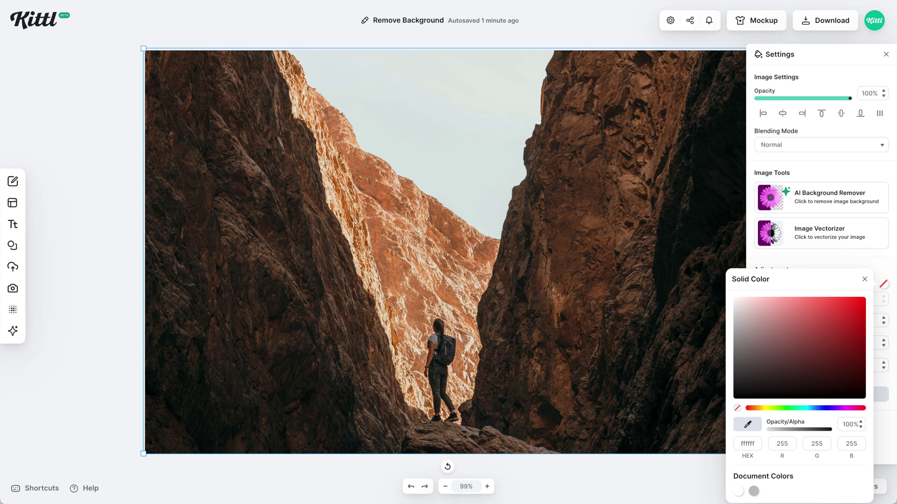
left_click(498, 158)
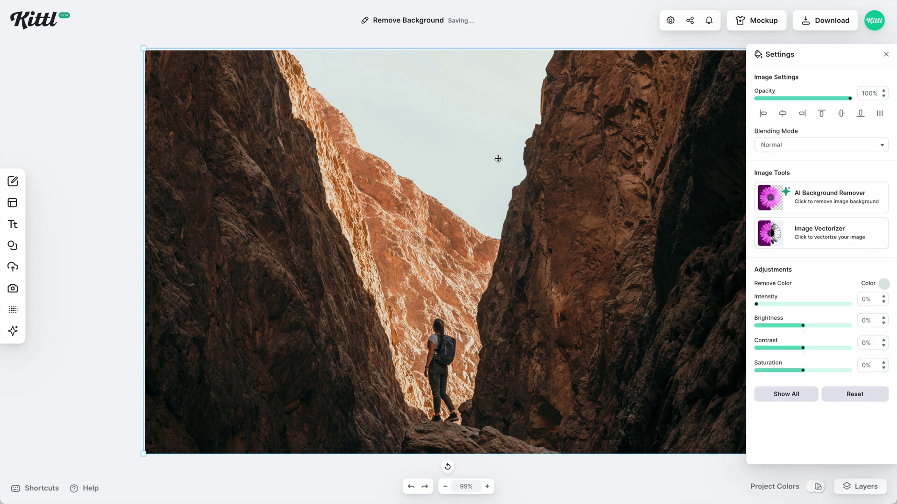
left_click(757, 306)
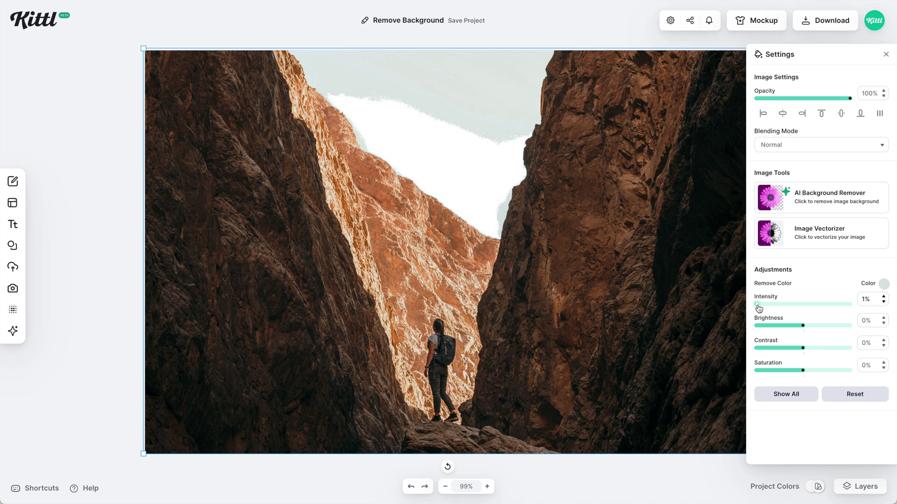
left_click_drag(758, 307, 760, 308)
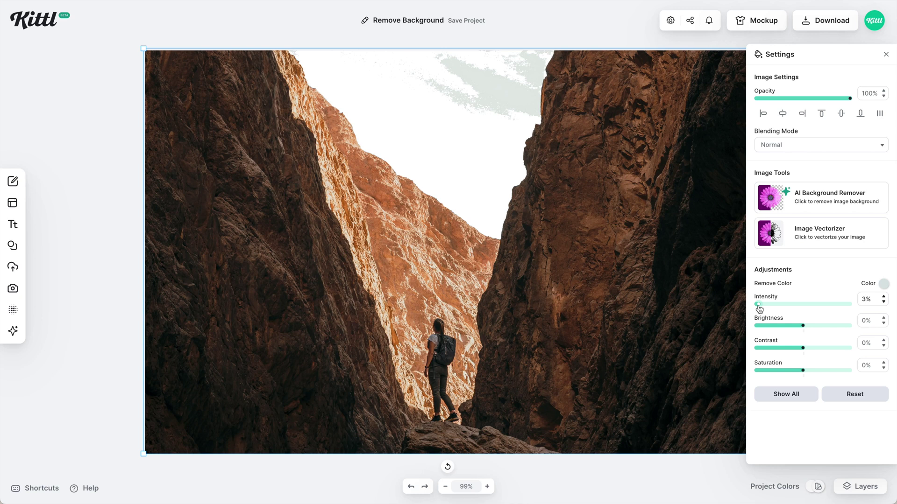
left_click_drag(760, 307, 761, 309)
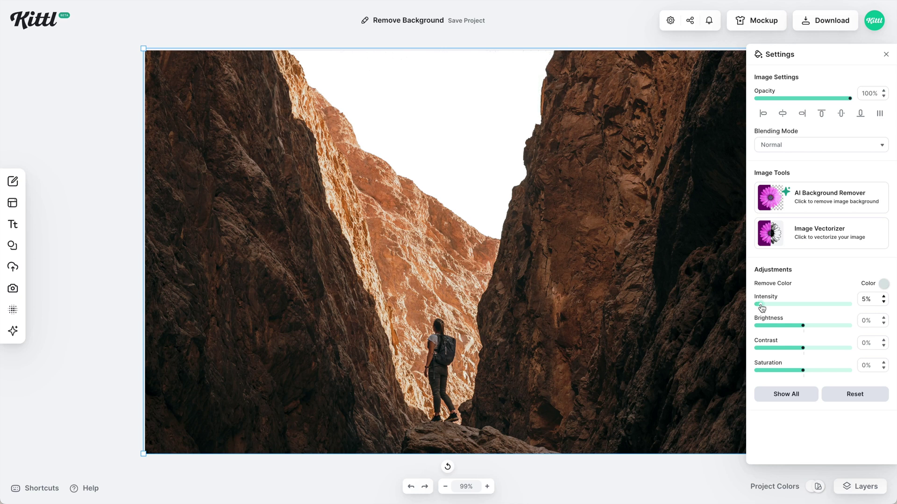
mouse_move(765, 309)
left_mouse_down()
mouse_move(836, 302)
mouse_move(789, 317)
mouse_move(761, 312)
left_mouse_up()
- Search the photo library for 'ga' and add the colourful horizon galaxy photo
left_click(36, 295)
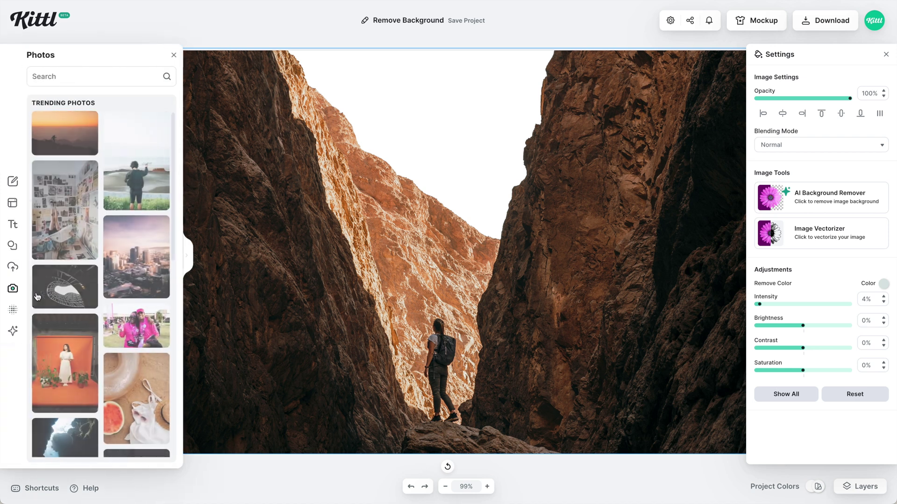
left_click(100, 73)
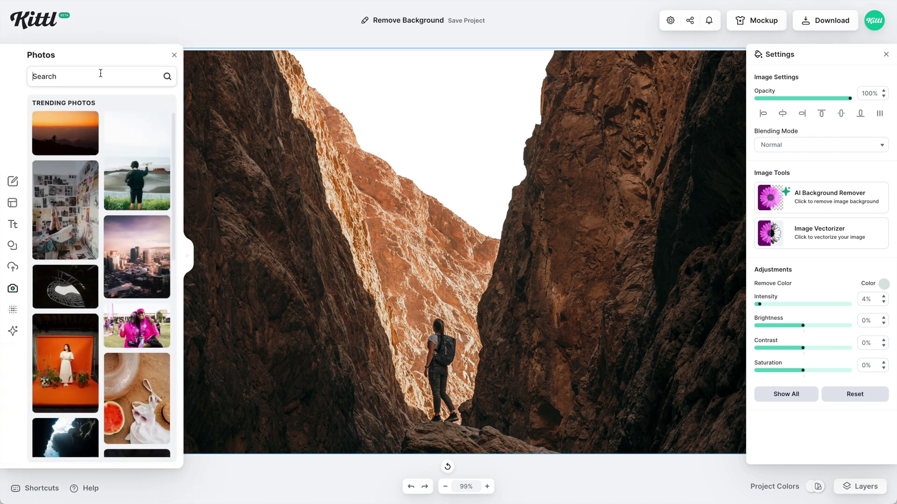
type("galaxy")
key("Return")
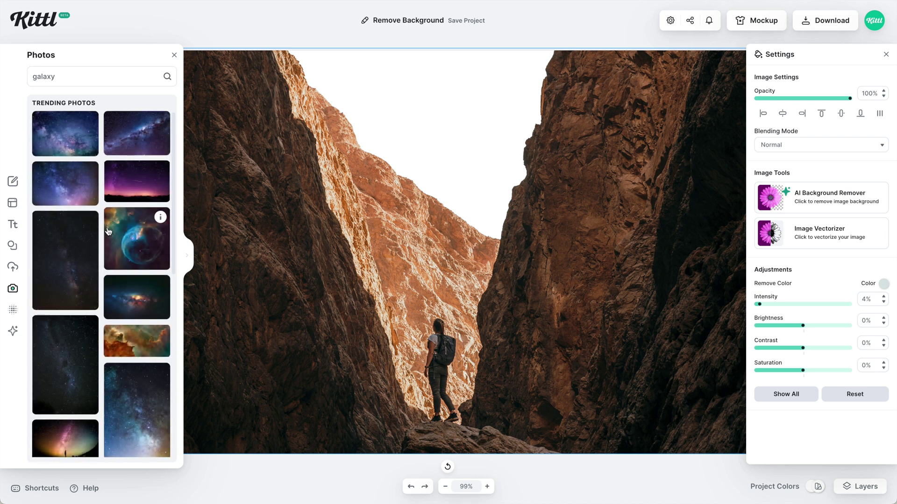
scroll(109, 231, "down", 2)
left_click(76, 350)
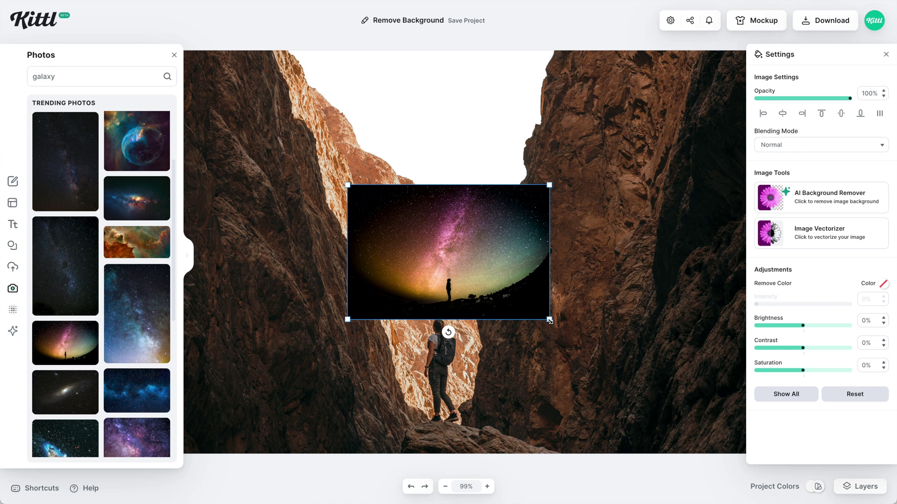
- Enlarge and position the galaxy photo, sending it behind the canyon photo
left_click_drag(550, 320, 665, 457)
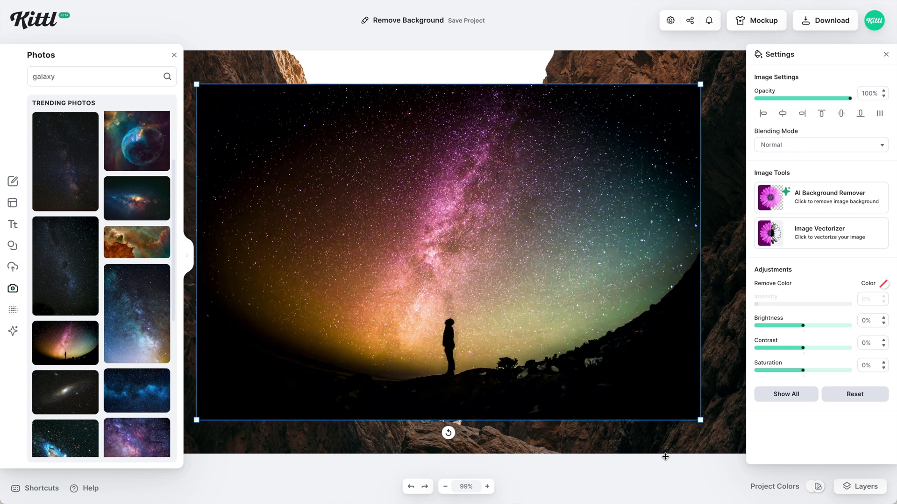
left_click_drag(615, 357, 617, 301)
right_click(419, 150)
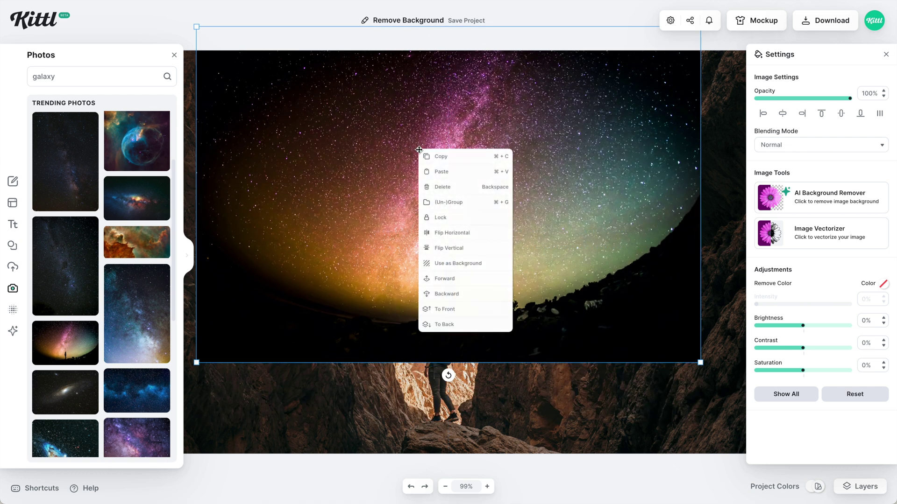
left_click(460, 324)
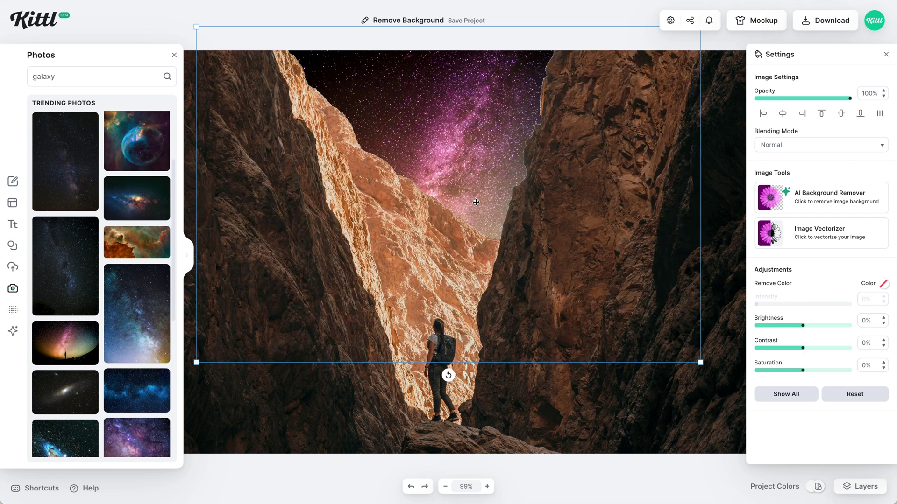
mouse_move(196, 363)
left_mouse_down()
mouse_move(282, 305)
mouse_move(203, 358)
left_mouse_up()
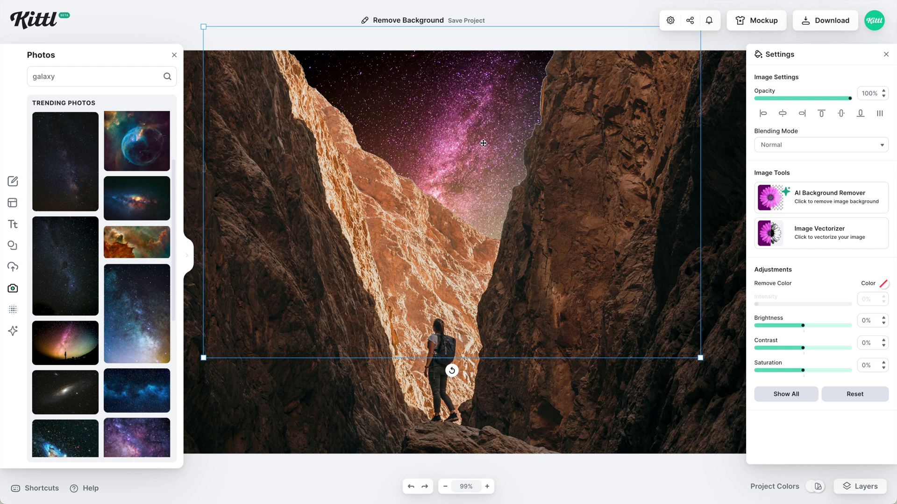
left_click_drag(483, 143, 465, 143)
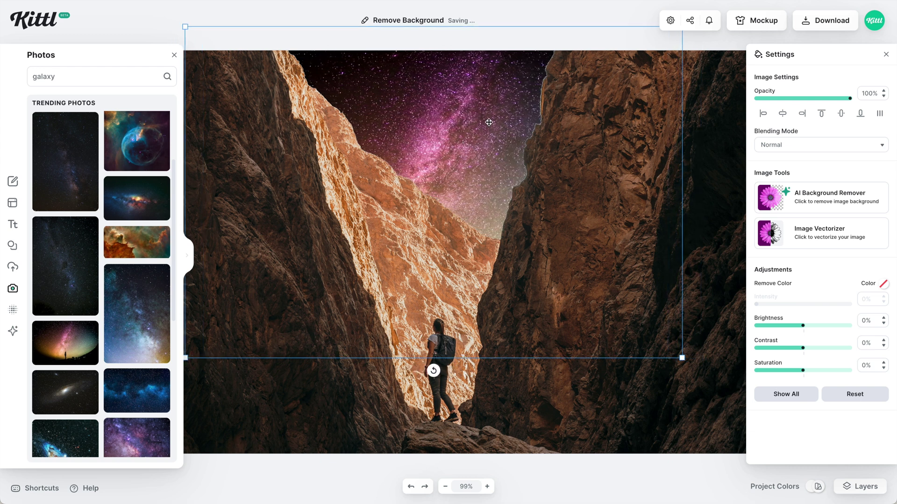
- Select the canyon photo, then close the settings and photo library panels
left_click(714, 49)
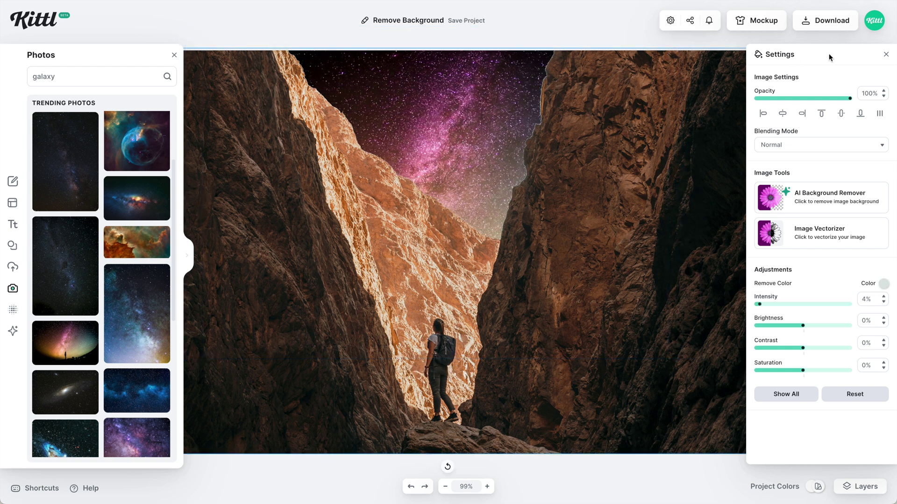
left_click(886, 55)
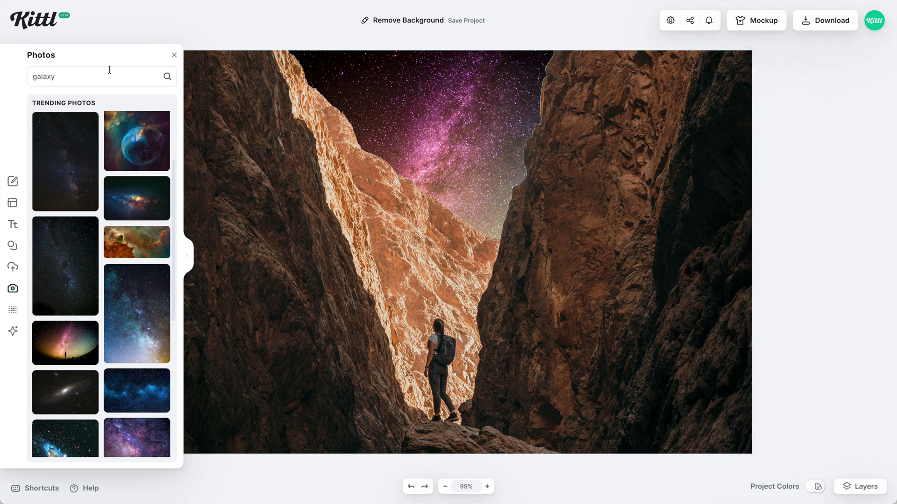
left_click(173, 57)
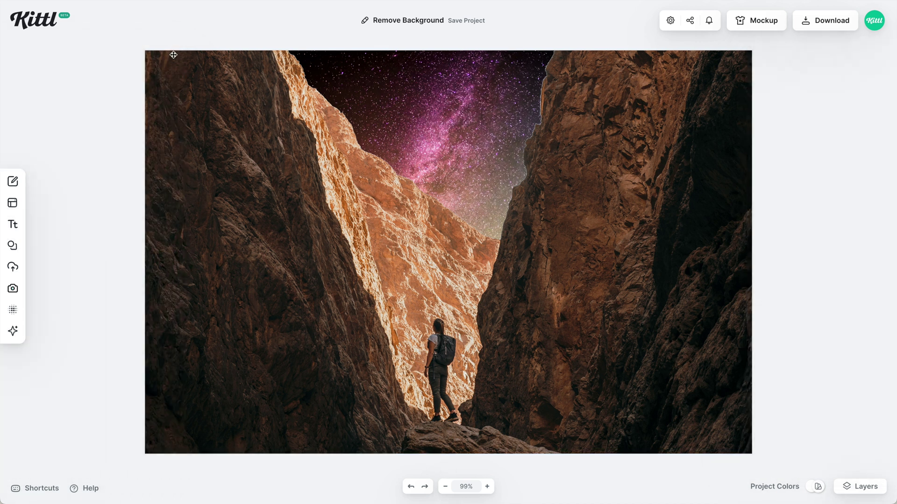